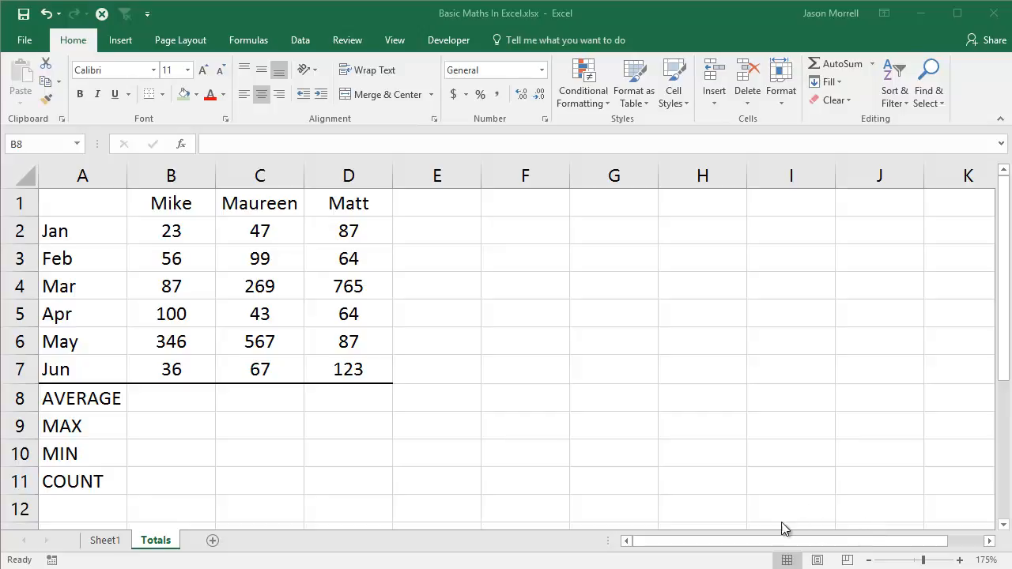
Step: Calculate the average of B2:B7 in cell B8 with the AVERAGE function and copy the formula across to D8
left_click(170, 399)
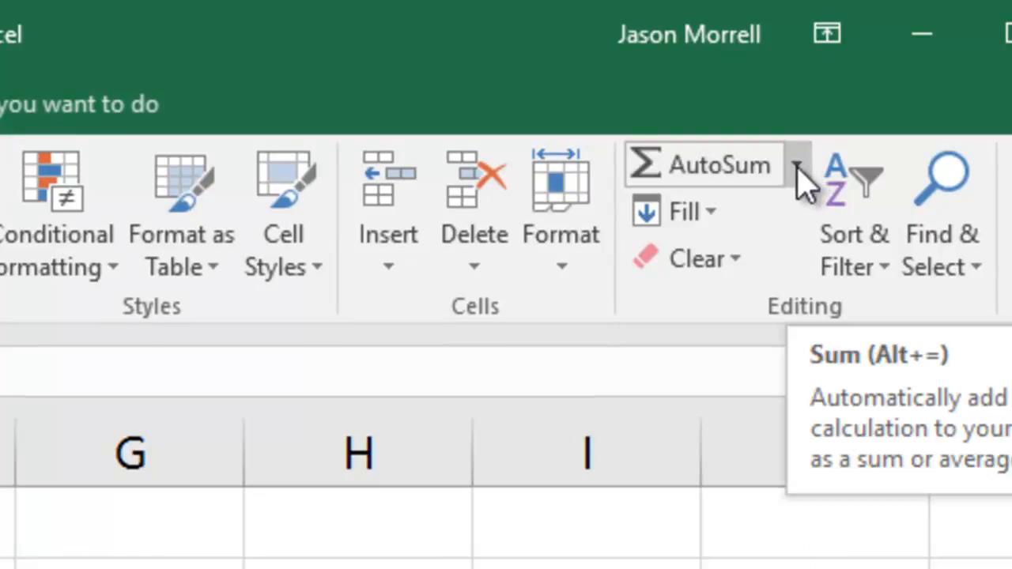
left_click(797, 166)
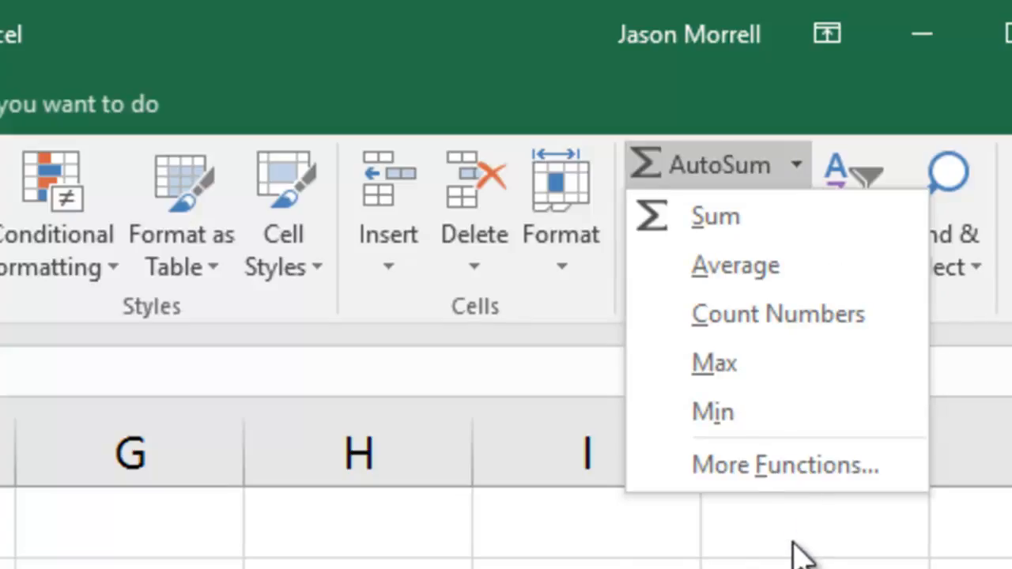
left_click(743, 267)
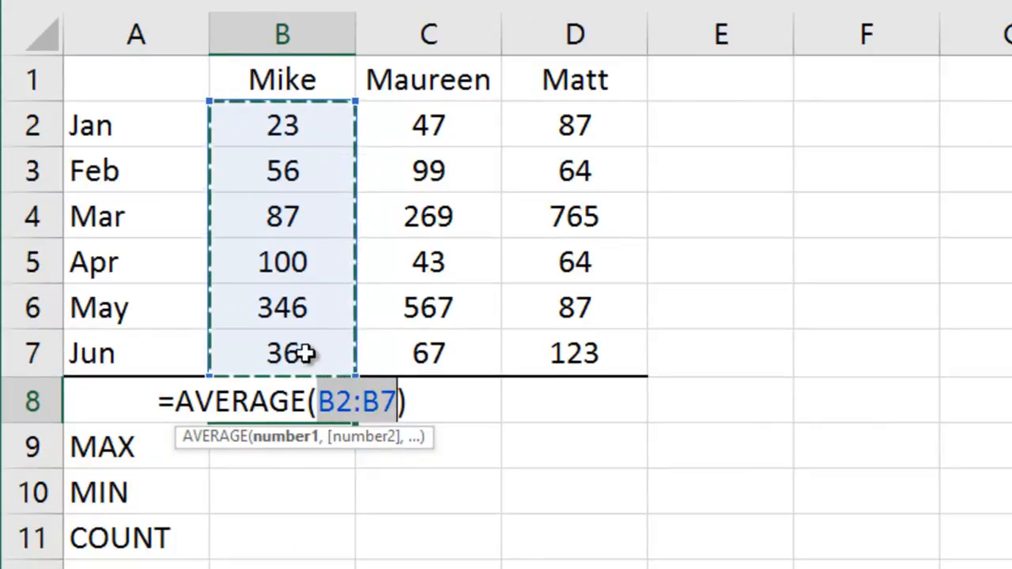
key("Return")
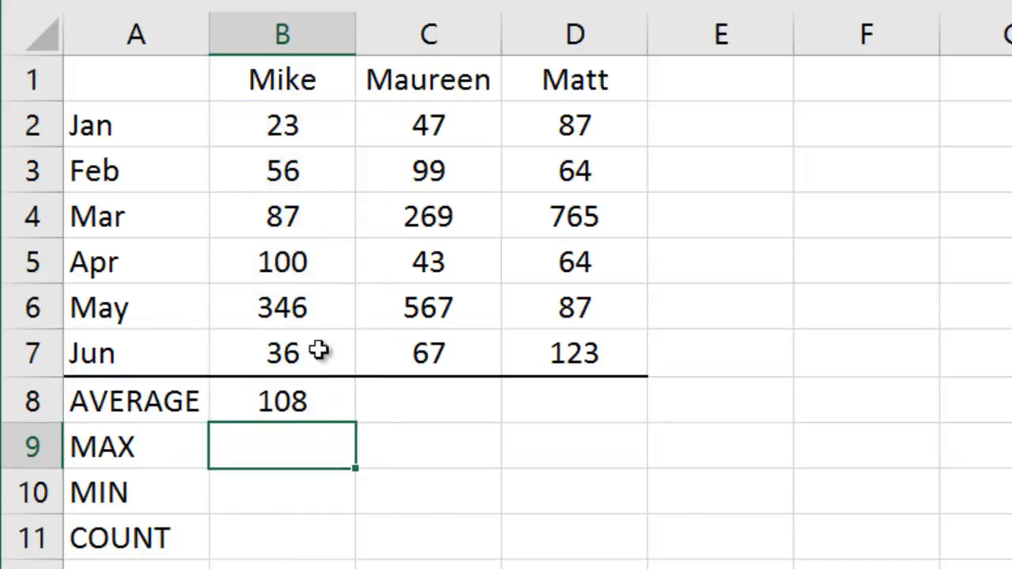
left_click(311, 402)
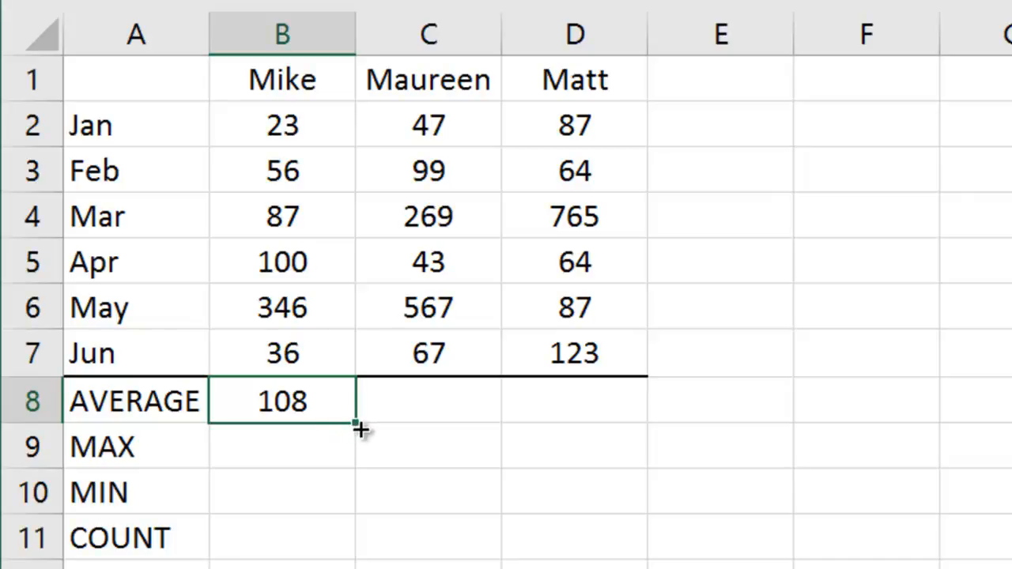
left_click_drag(362, 427, 612, 422)
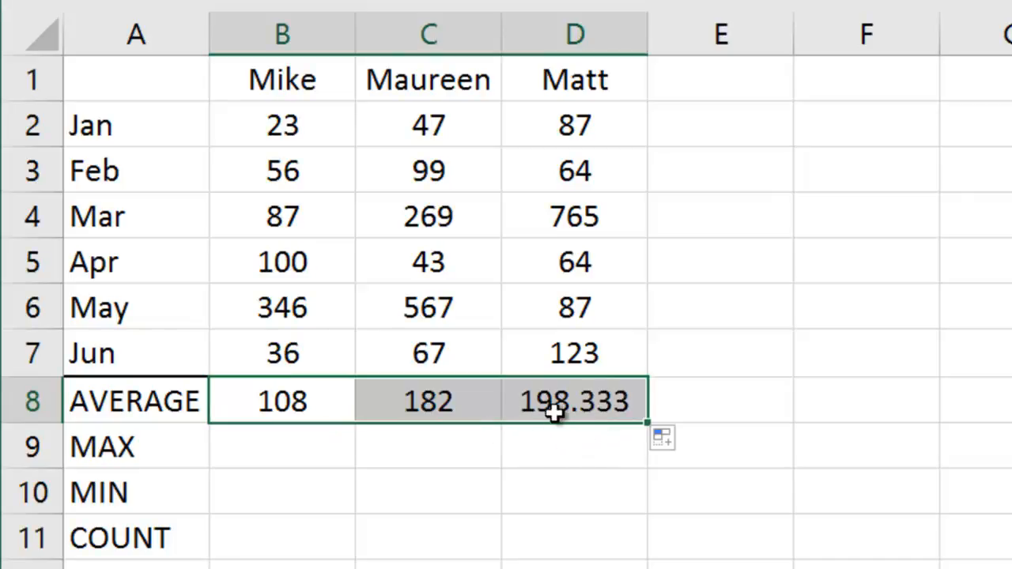
Step: Calculate the maximum of B2:B7 in cell B9 with the MAX function and copy the formula across to D9
left_click(291, 450)
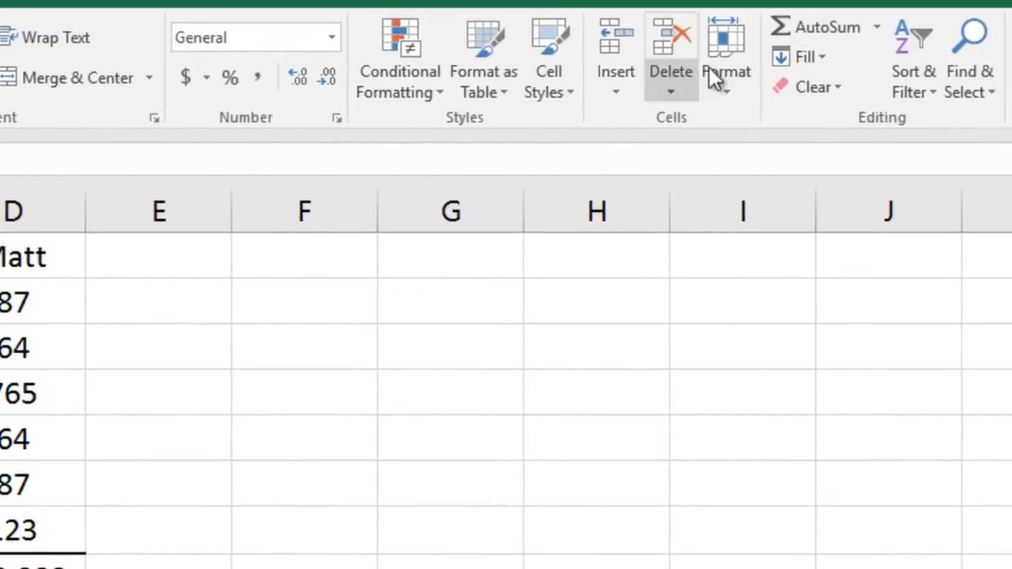
left_click(877, 29)
left_click(830, 150)
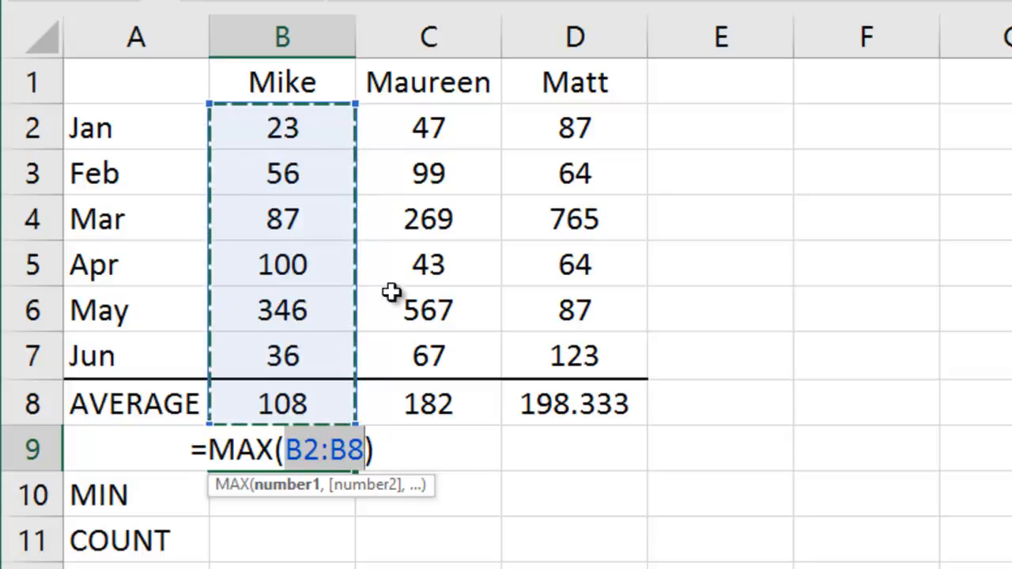
left_click_drag(308, 135, 294, 361)
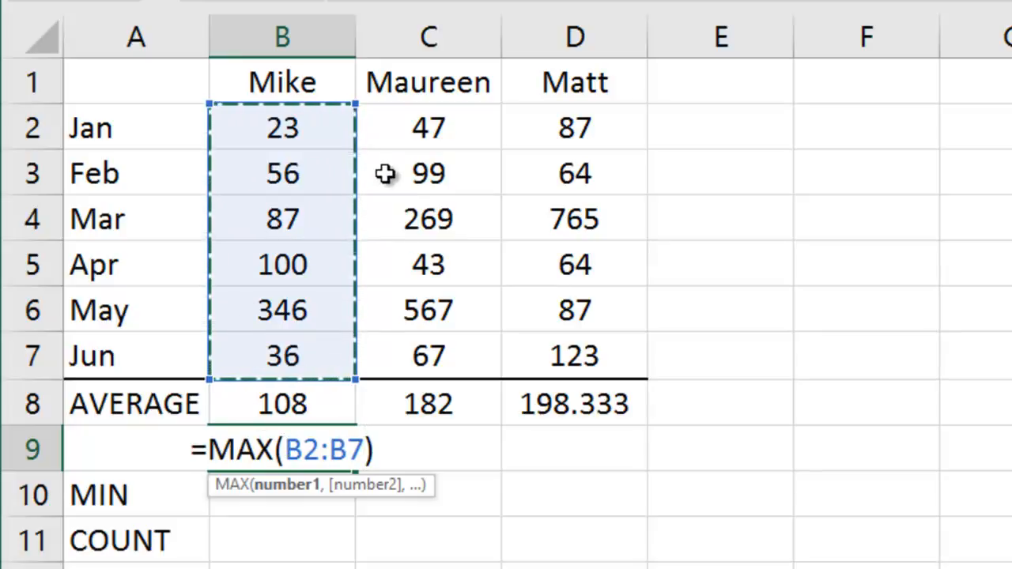
left_click_drag(385, 174, 385, 319)
left_click_drag(533, 266, 548, 366)
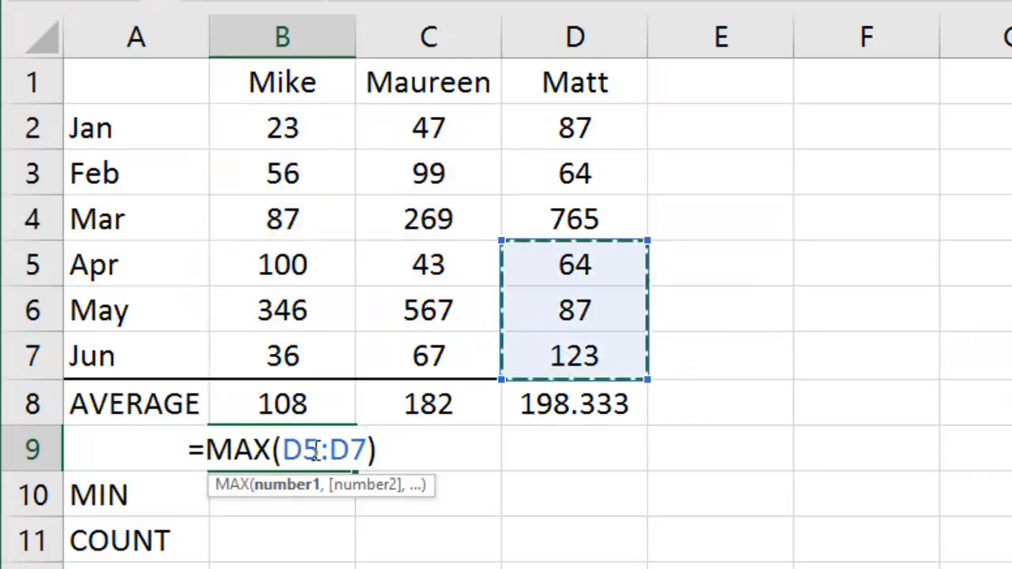
left_click(303, 136)
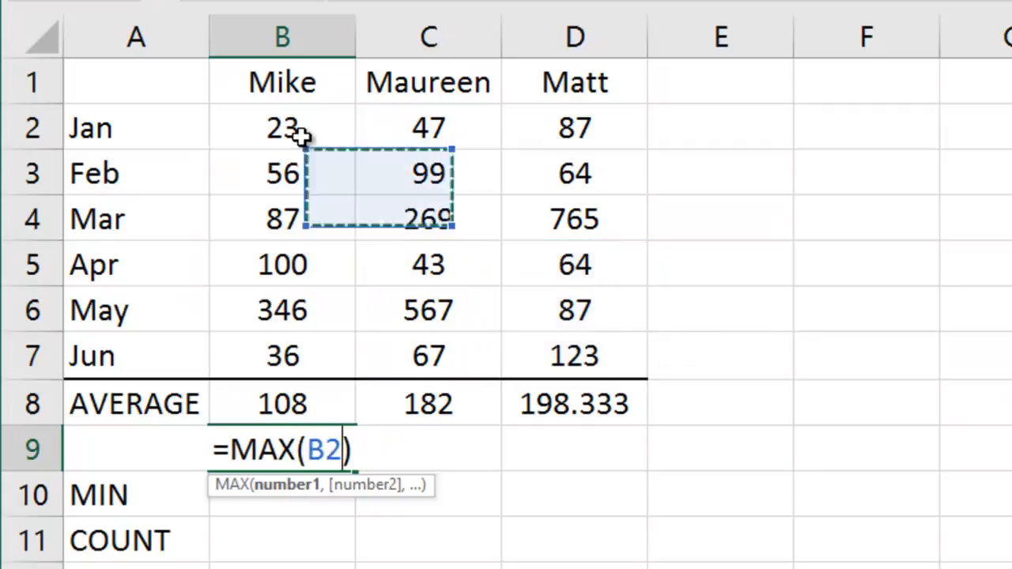
left_click_drag(302, 136, 285, 354)
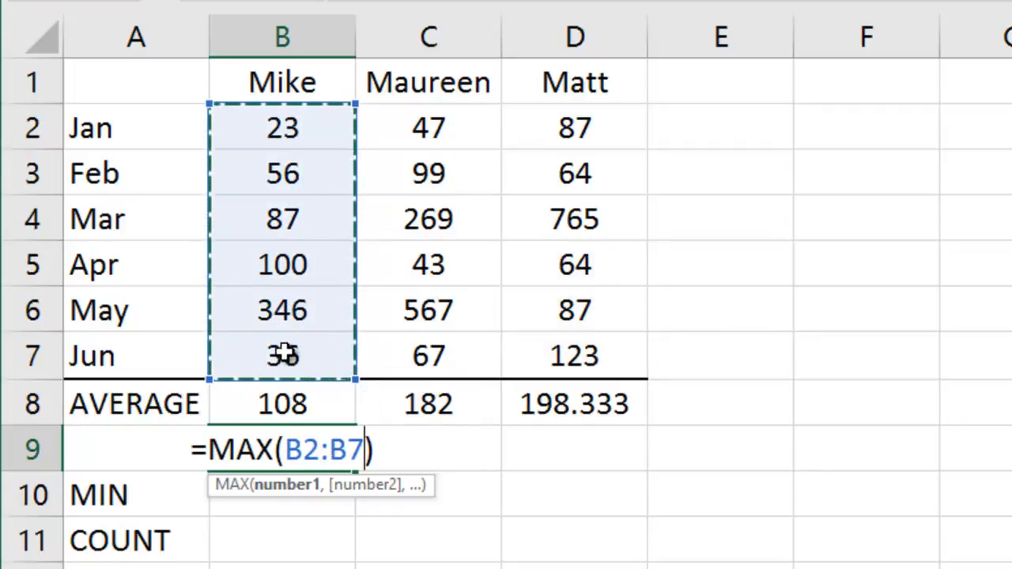
key("Return")
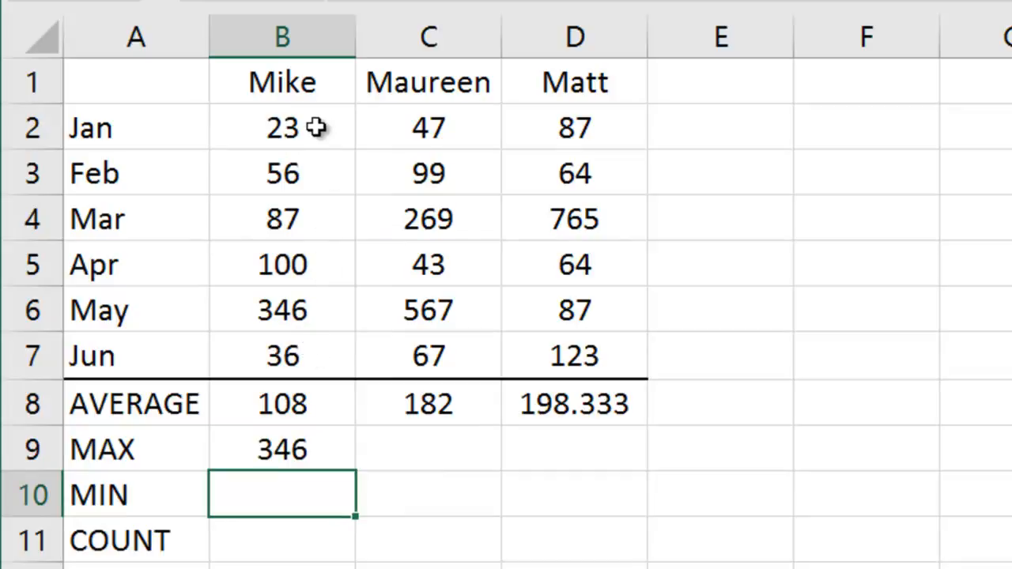
left_click(320, 454)
left_click_drag(373, 470, 585, 457)
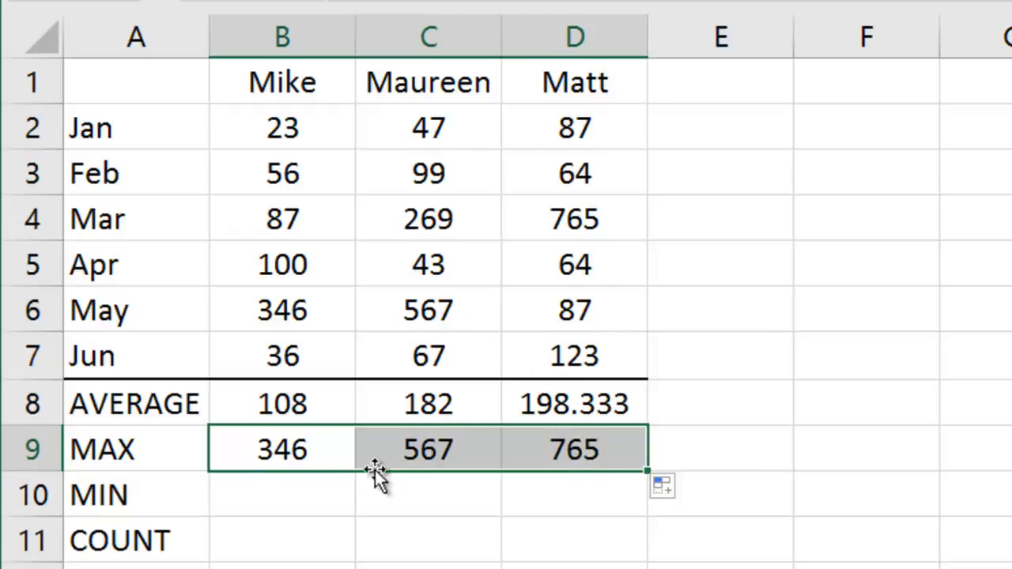
Step: Calculate the minimum of B2:B7 in cell B10 with the MIN function and copy the formula across to D10
left_click(286, 494)
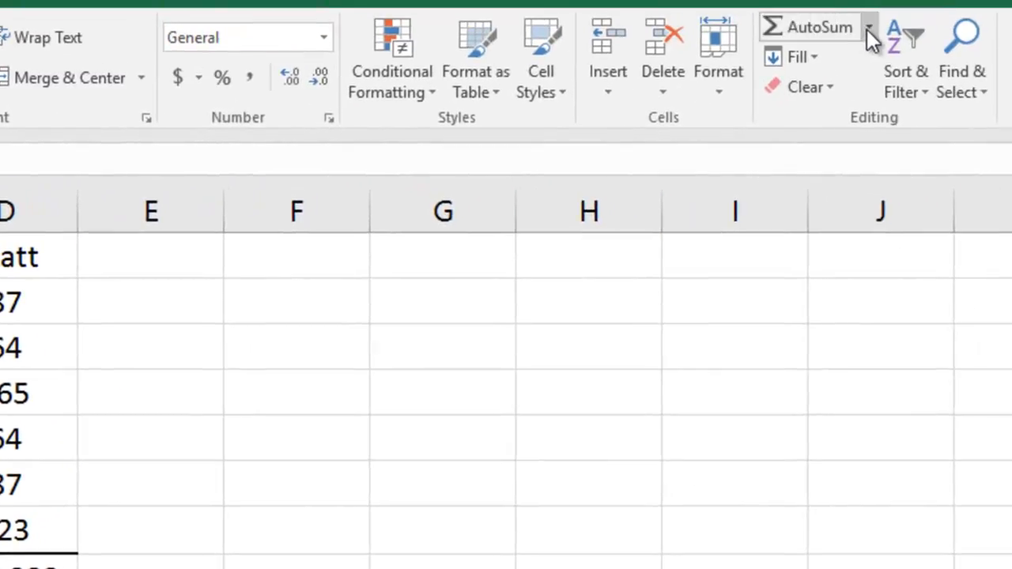
left_click(868, 29)
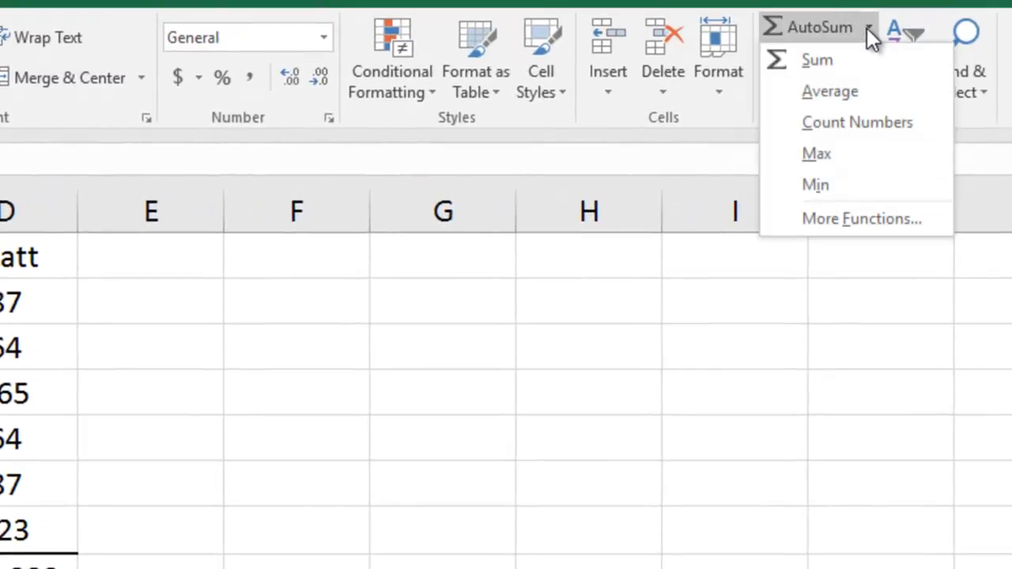
left_click(824, 186)
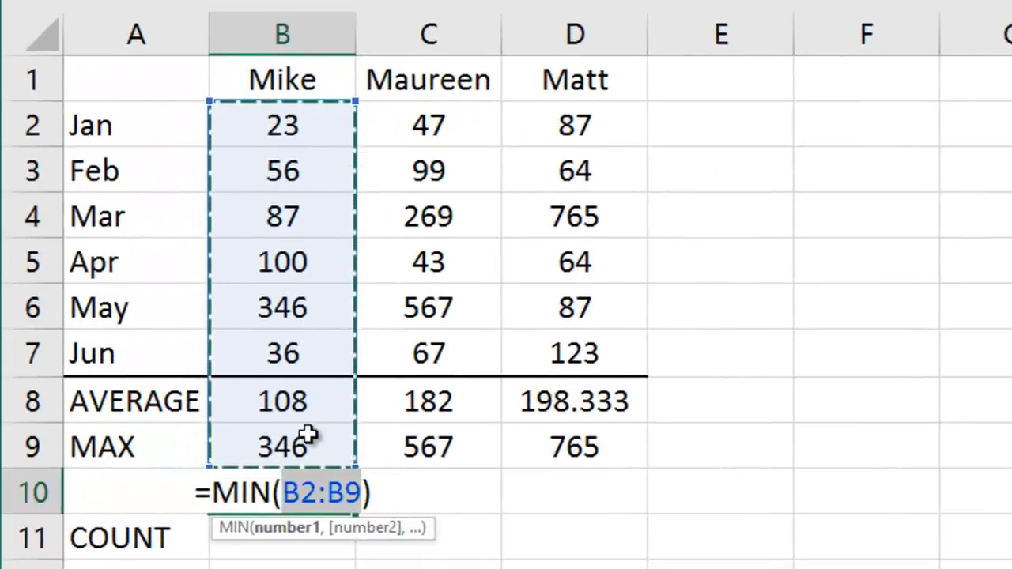
left_click_drag(301, 133, 273, 353)
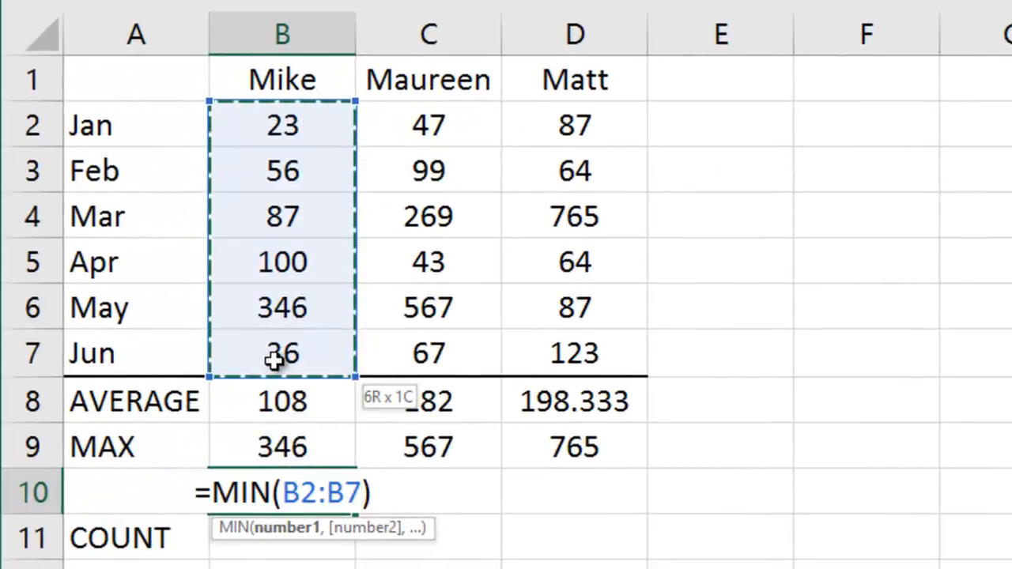
key("Return")
left_click(332, 495)
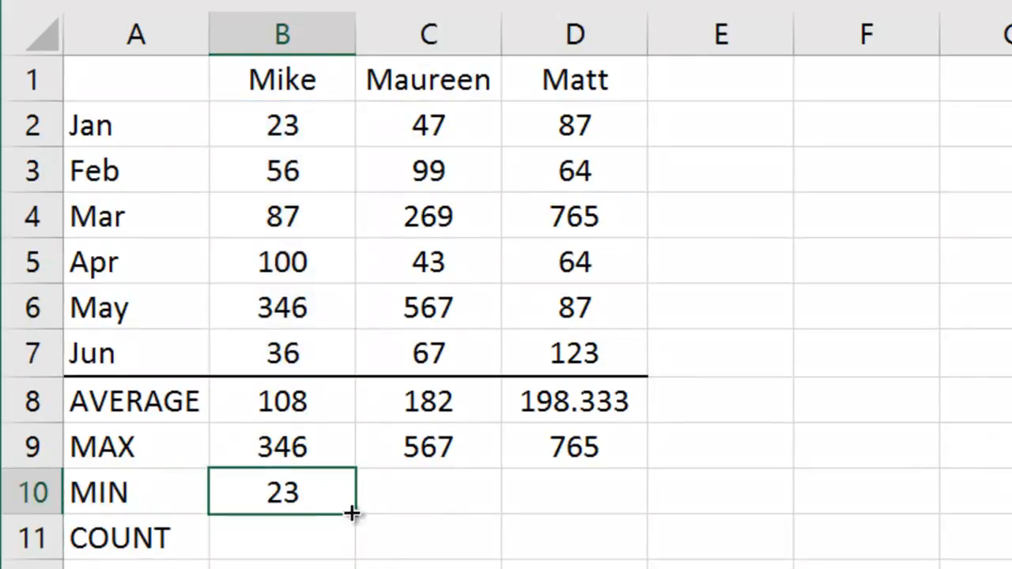
left_click_drag(355, 514, 558, 531)
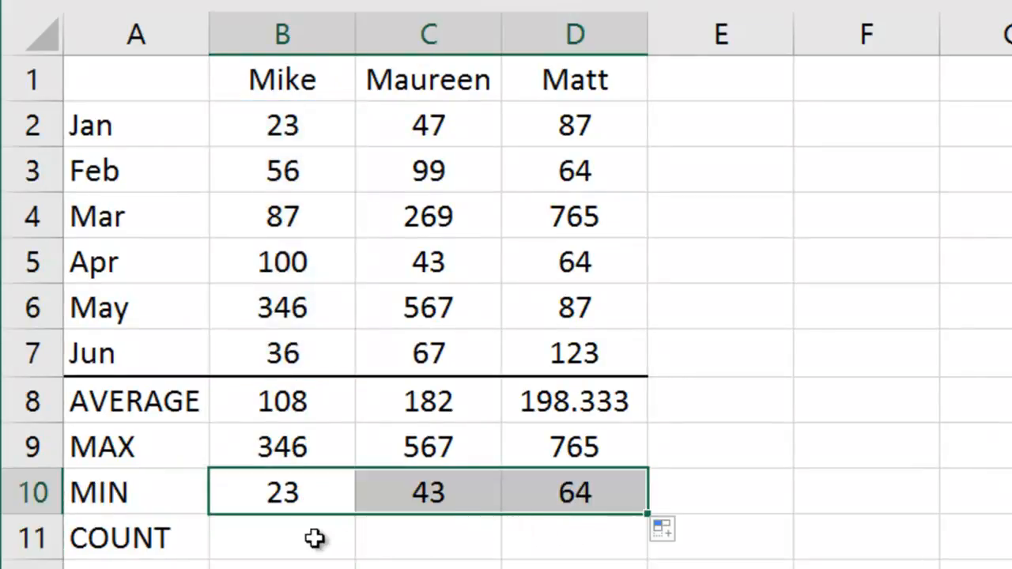
Step: Count the numbers in B2:B7 in cell B11 with the COUNT function and copy the formula across to D11
left_click(276, 543)
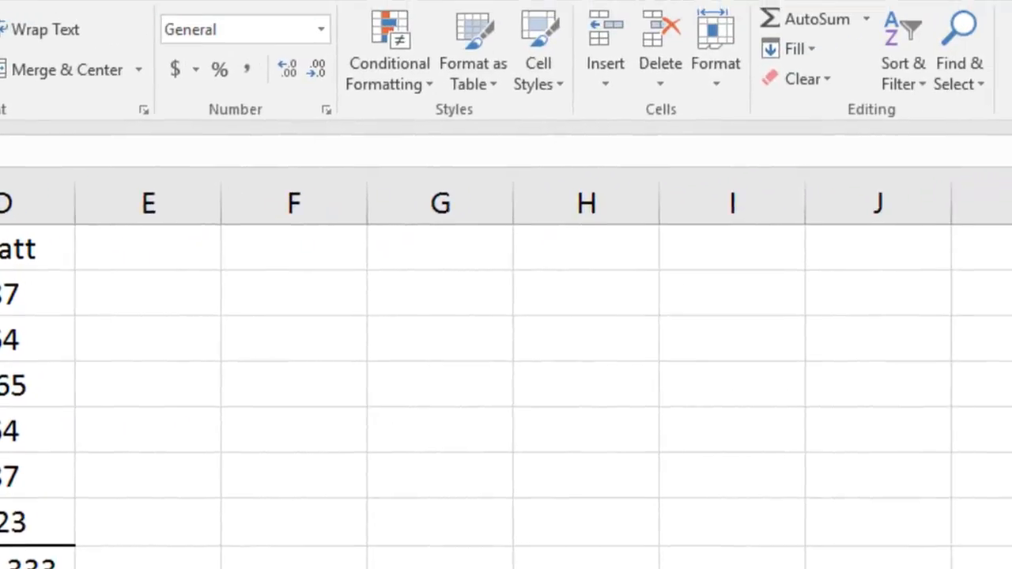
left_click(863, 18)
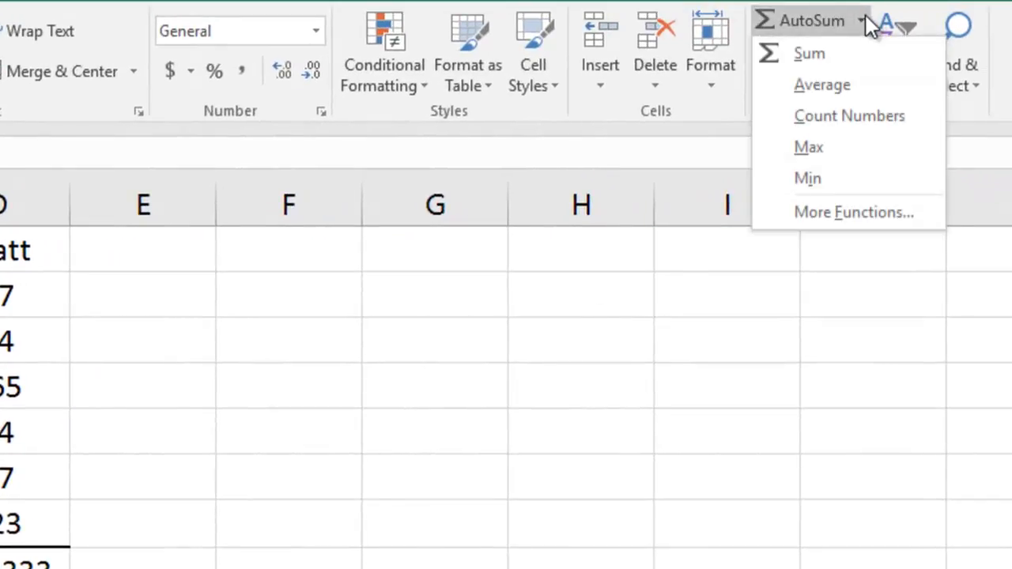
left_click(862, 116)
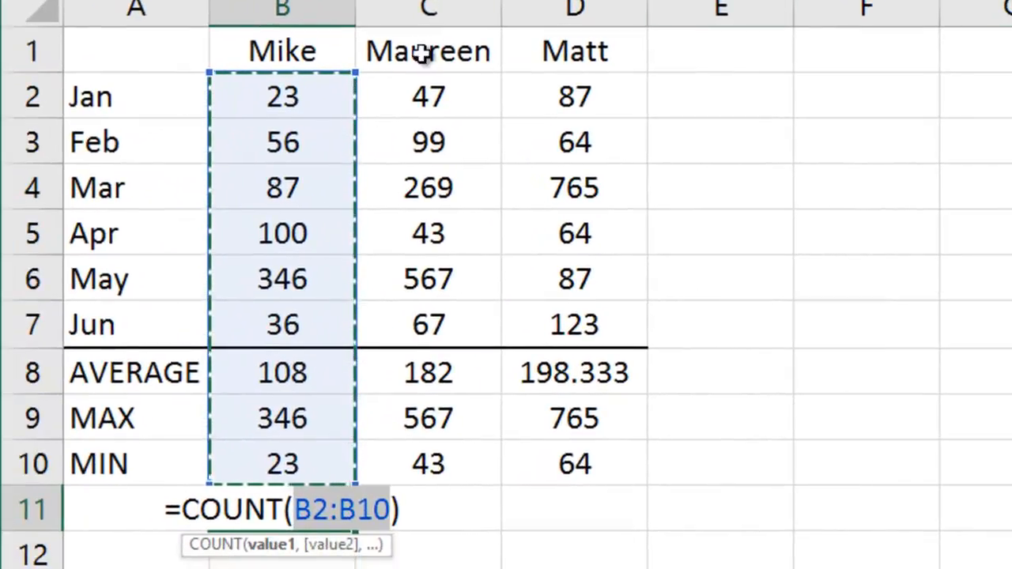
left_click_drag(334, 84, 311, 316)
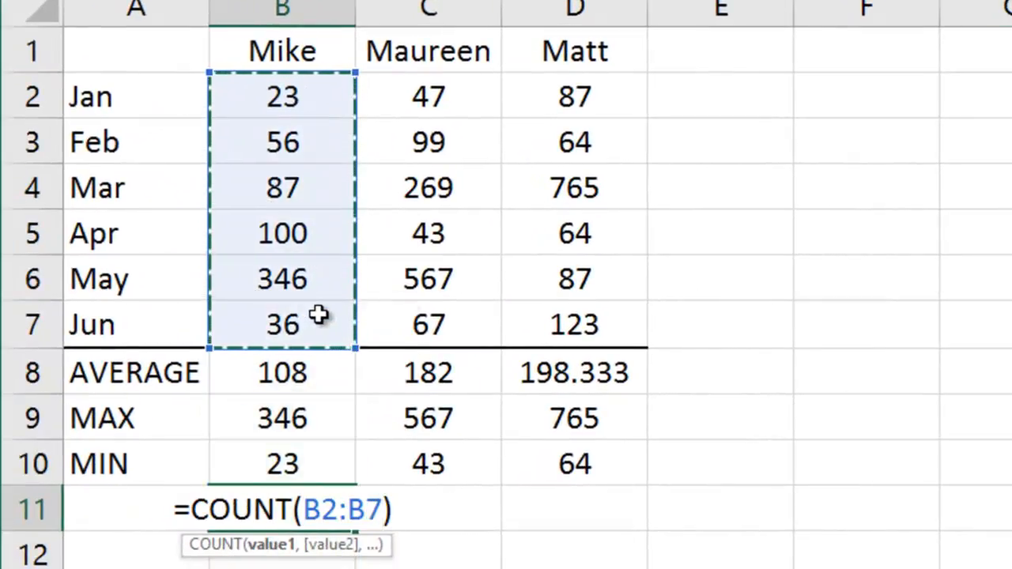
key("Return")
left_click(287, 514)
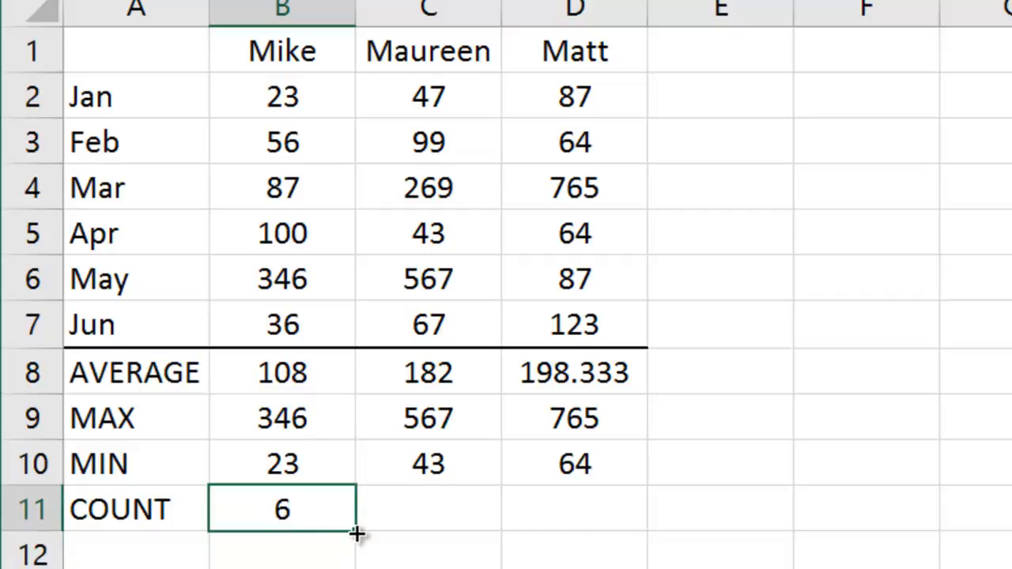
left_click_drag(356, 531, 549, 510)
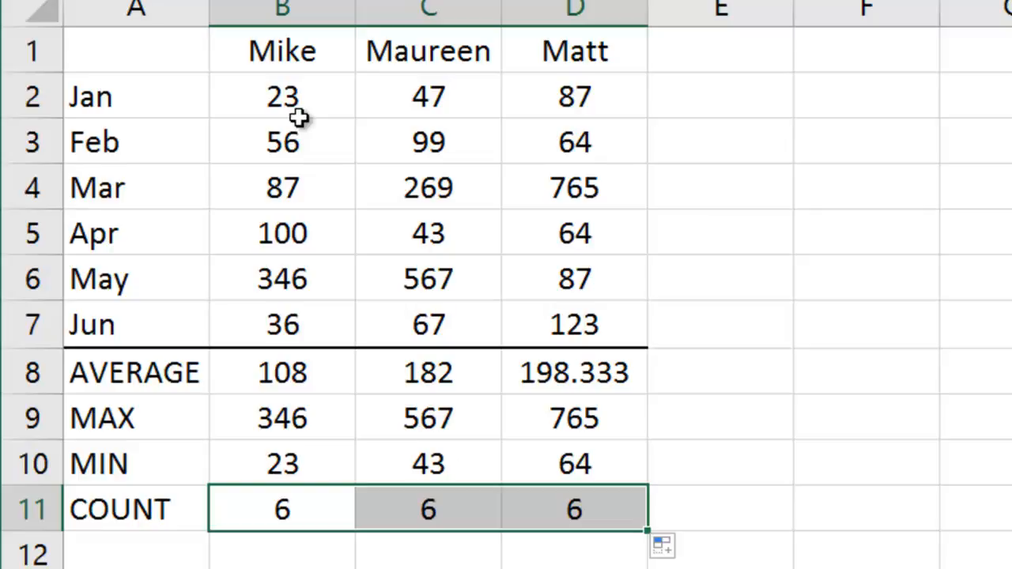
Step: Clear the March value in B4 and replace the May value in B6 with a first name as text
left_click(316, 193)
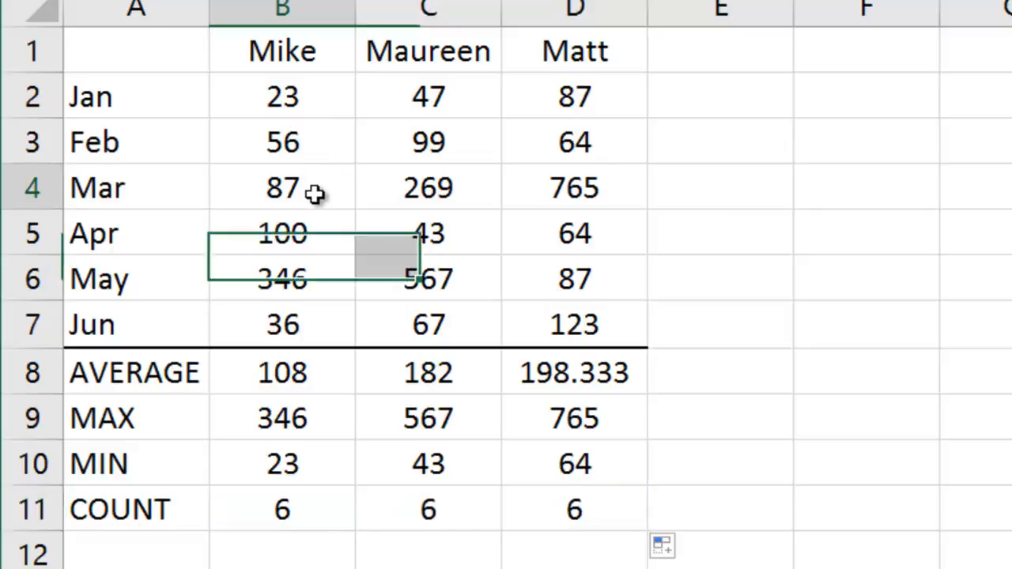
key("Delete")
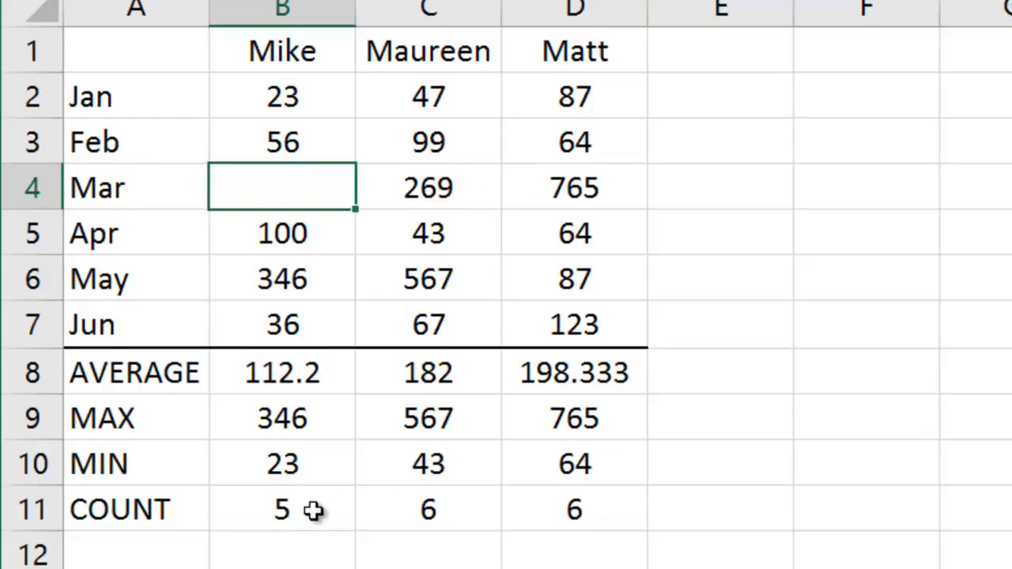
left_click(323, 270)
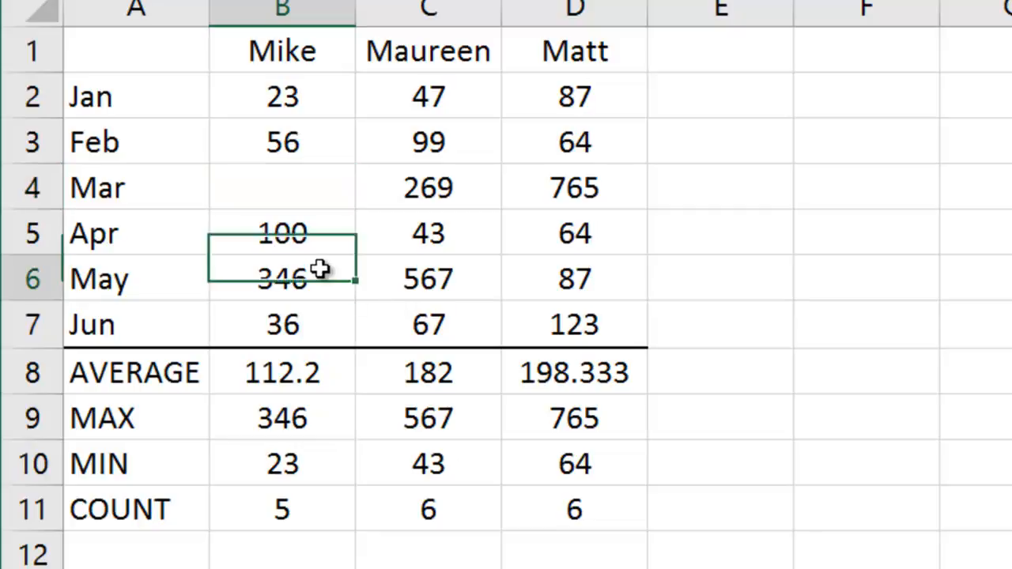
type("Jason")
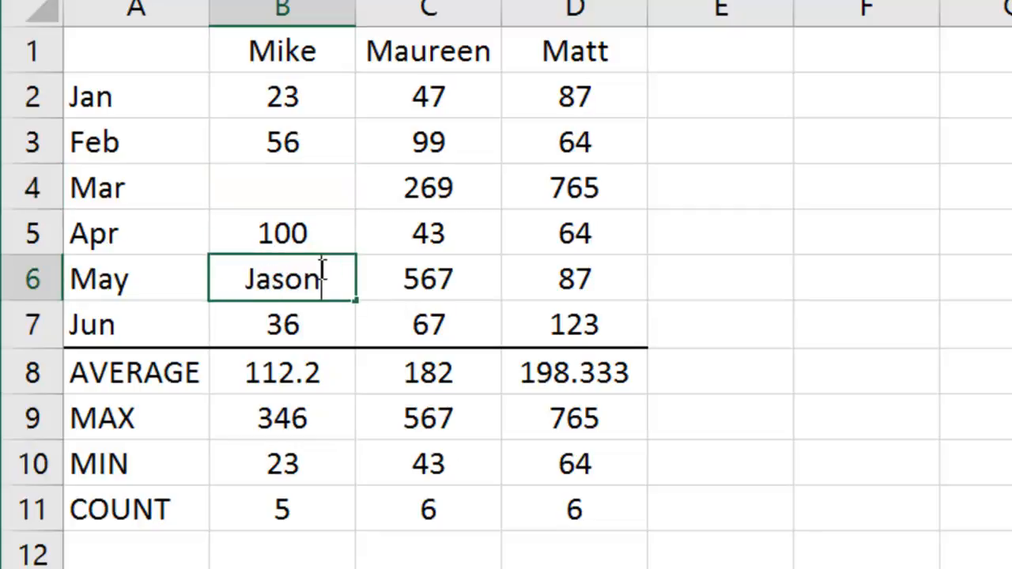
key("Return")
left_click(297, 281)
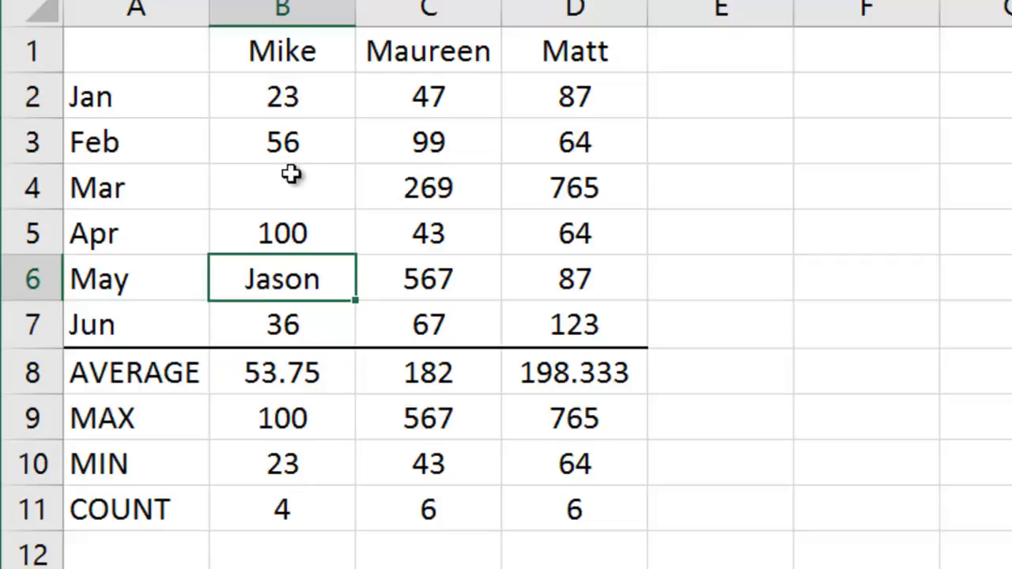
Step: Examine the status bar statistics for the ranges B2:B7 and C2:C7
left_click_drag(301, 102, 297, 325)
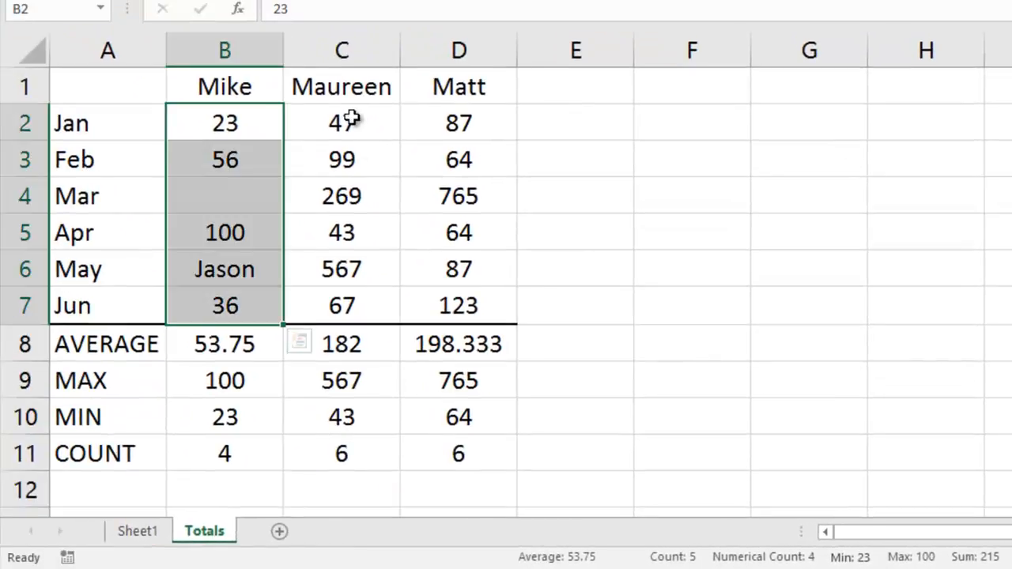
left_click_drag(350, 119, 374, 314)
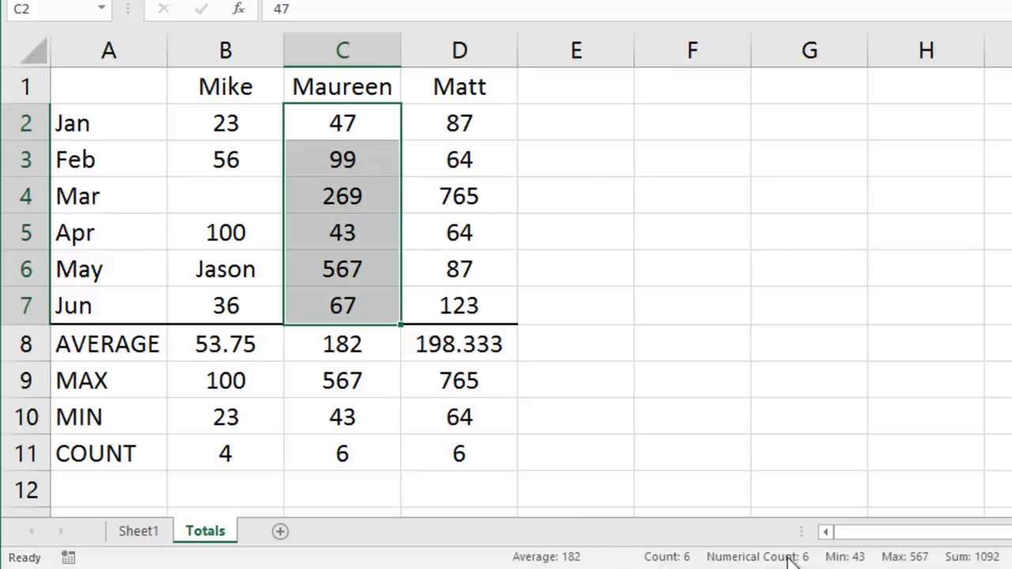
Step: Switch the Numerical Count, Minimum and Maximum statistics off and back on in the status bar options
right_click(616, 563)
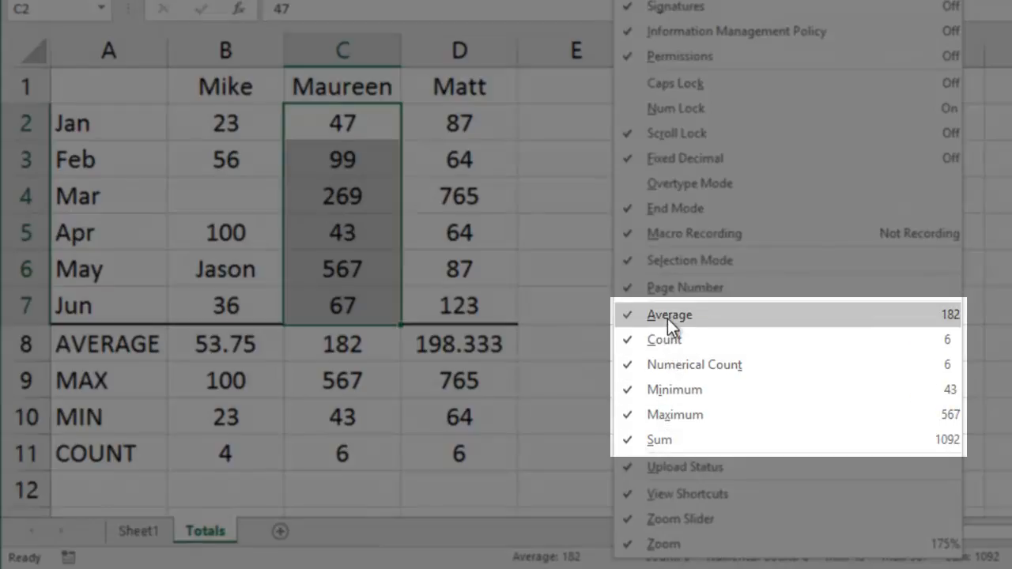
left_click(695, 366)
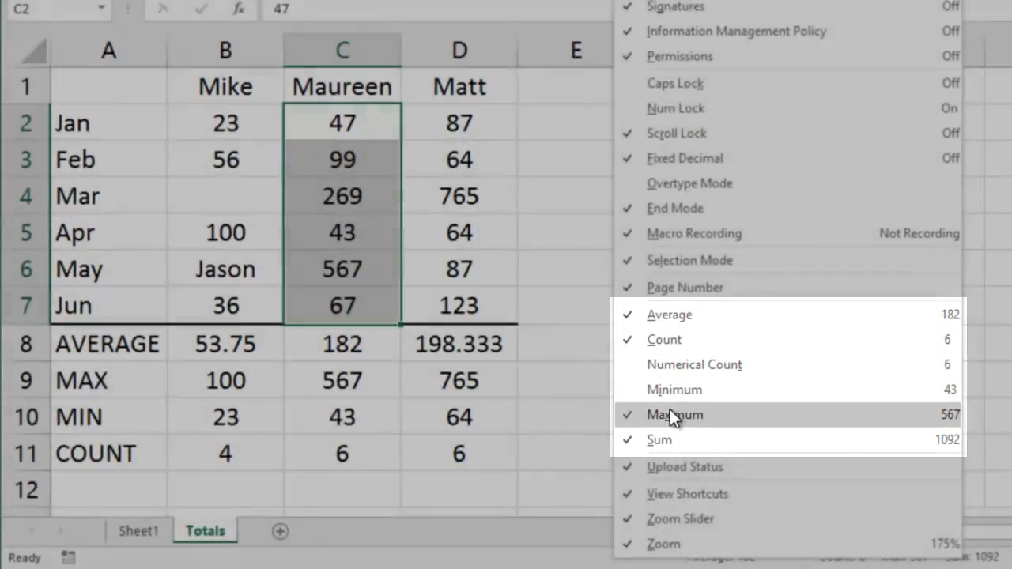
left_click(670, 412)
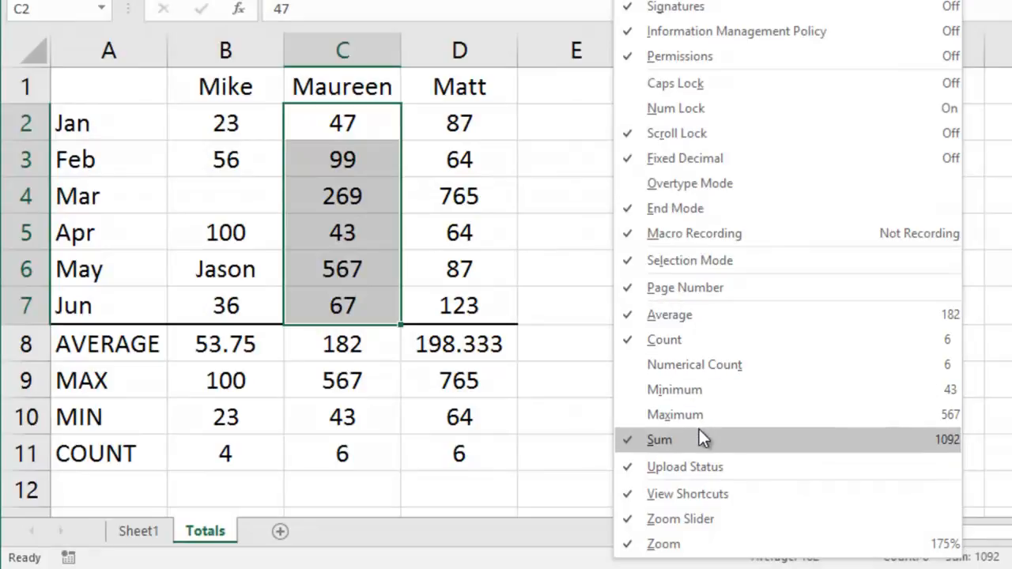
left_click(653, 415)
left_click(651, 391)
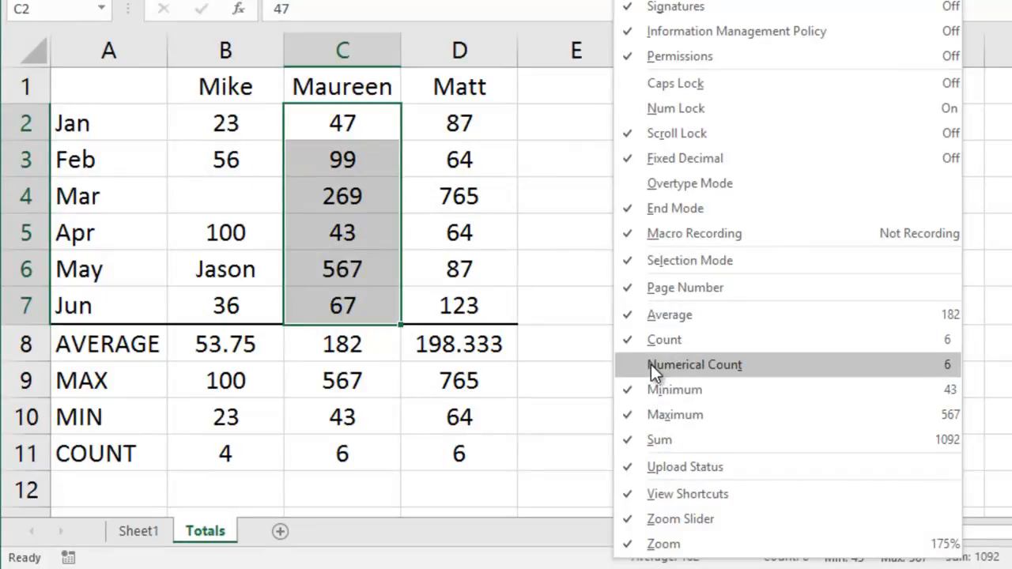
left_click(651, 364)
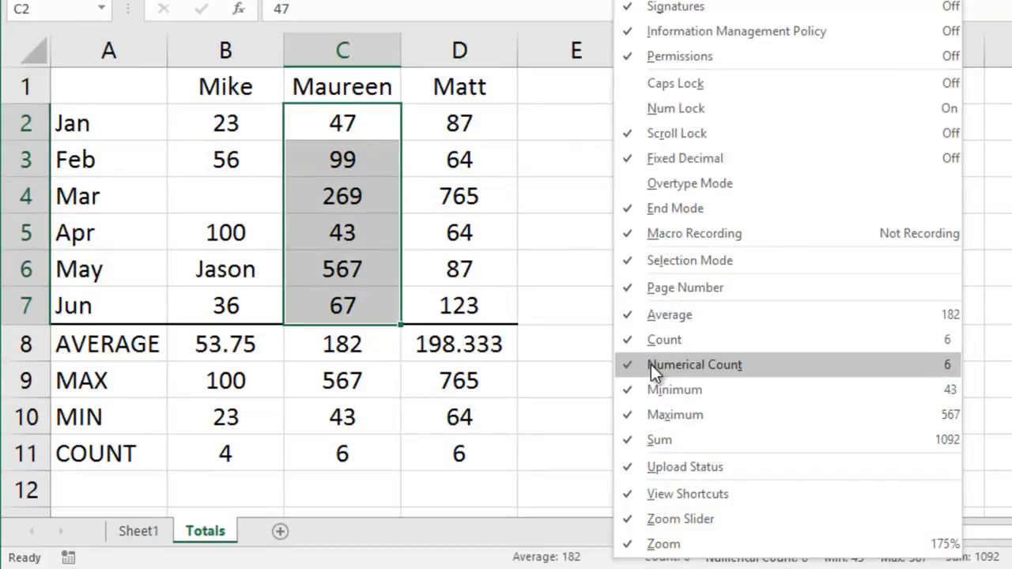
left_click(574, 533)
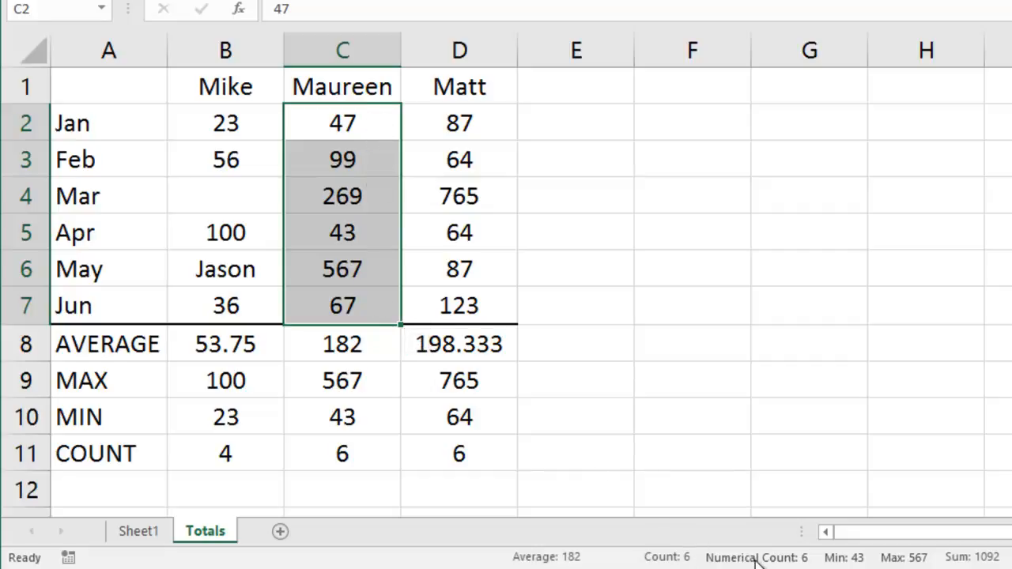
Step: Compare the Count and Numerical Count statistics for the range B2:B7
left_click_drag(261, 134, 271, 319)
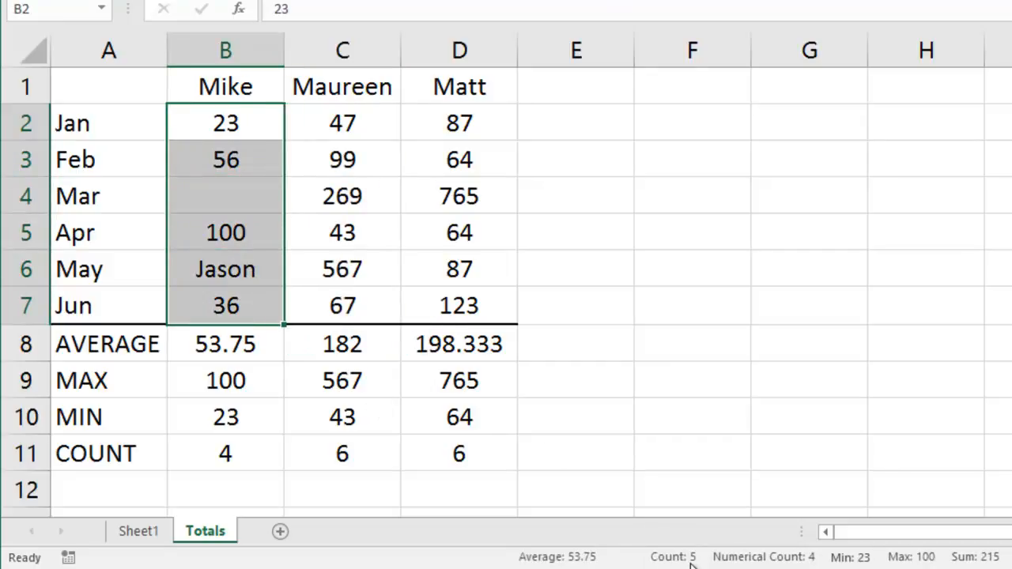